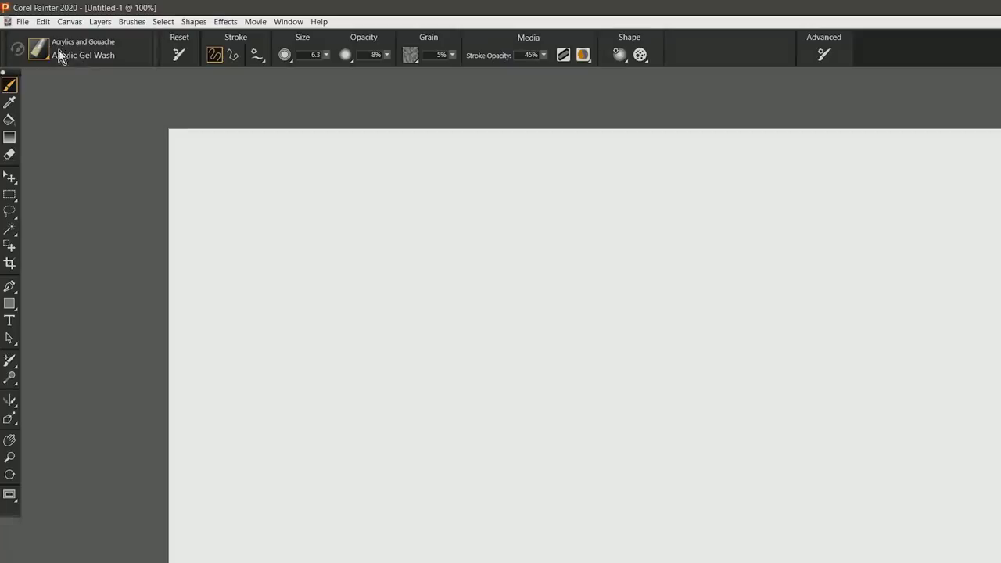
# Open the Brush Selector on the Acrylics and Gouache library, with Acrylic Gel Wash active
pyautogui.click(40, 48)
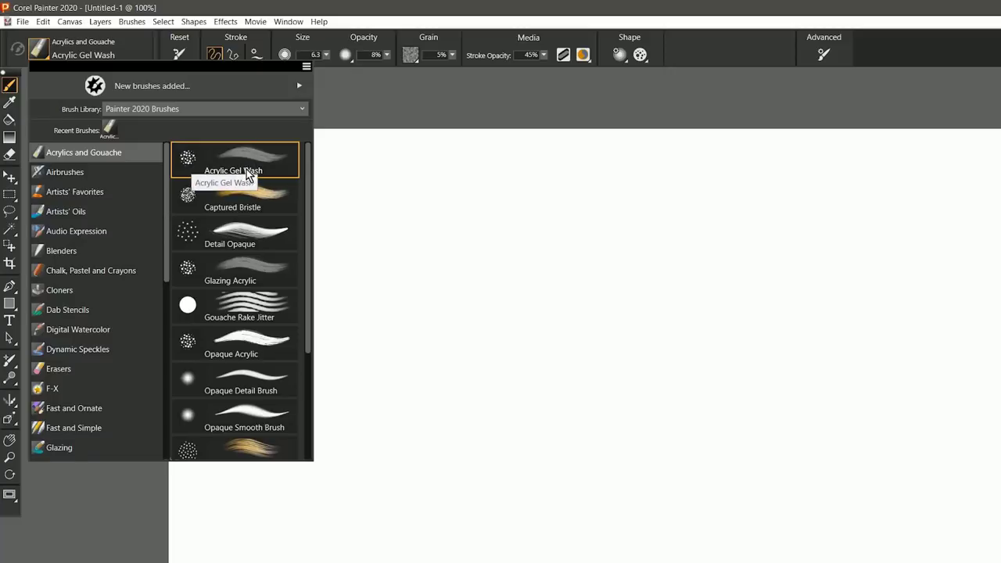
# Switch the Acrylics and Gouache variant display to Show List
pyautogui.rightClick(270, 166)
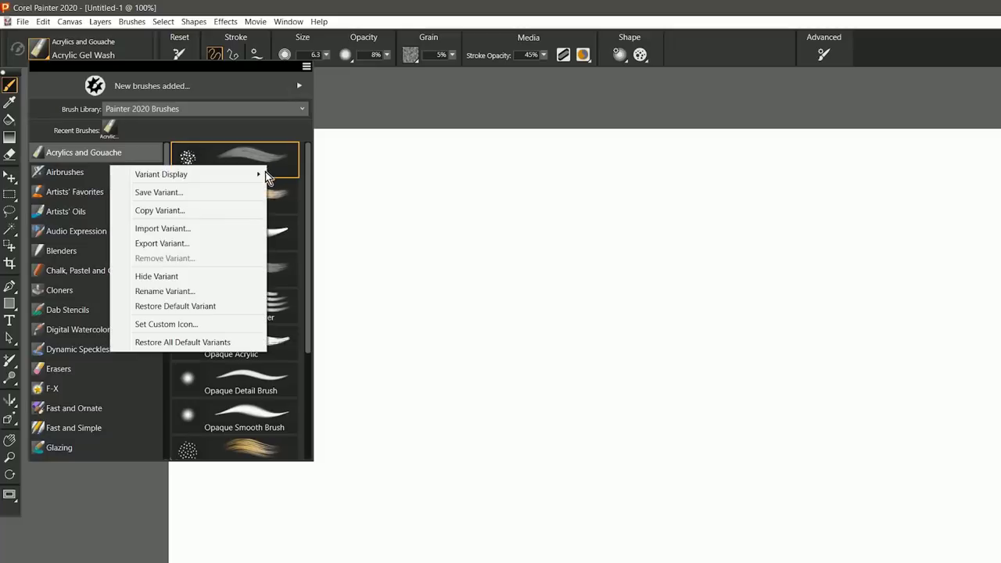
pyautogui.moveTo(262, 172)
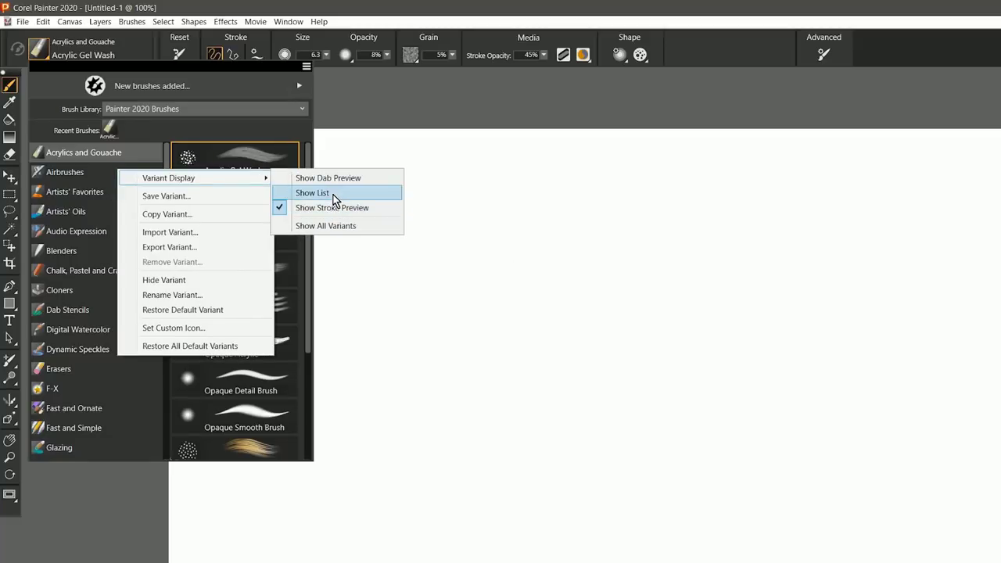
pyautogui.click(338, 193)
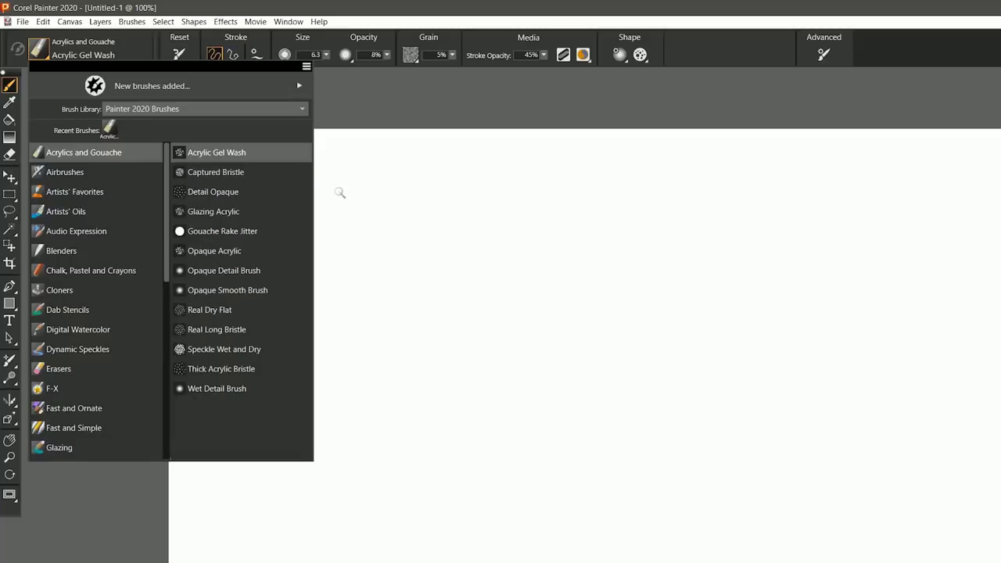
# Select Detail Opaque and switch the variant display back to Show Dab Preview
pyautogui.click(283, 193)
pyautogui.rightClick(285, 190)
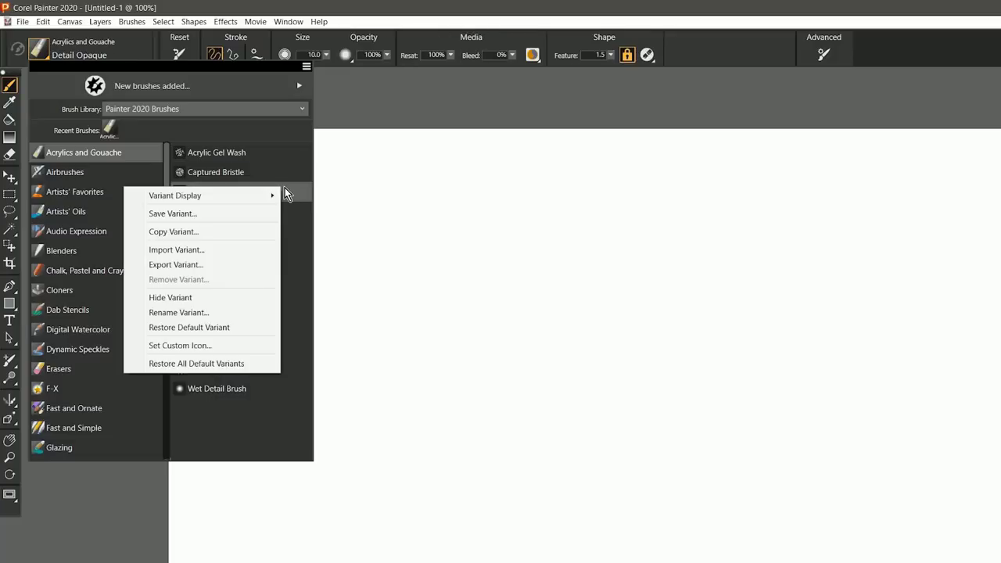
pyautogui.moveTo(273, 200)
pyautogui.click(345, 195)
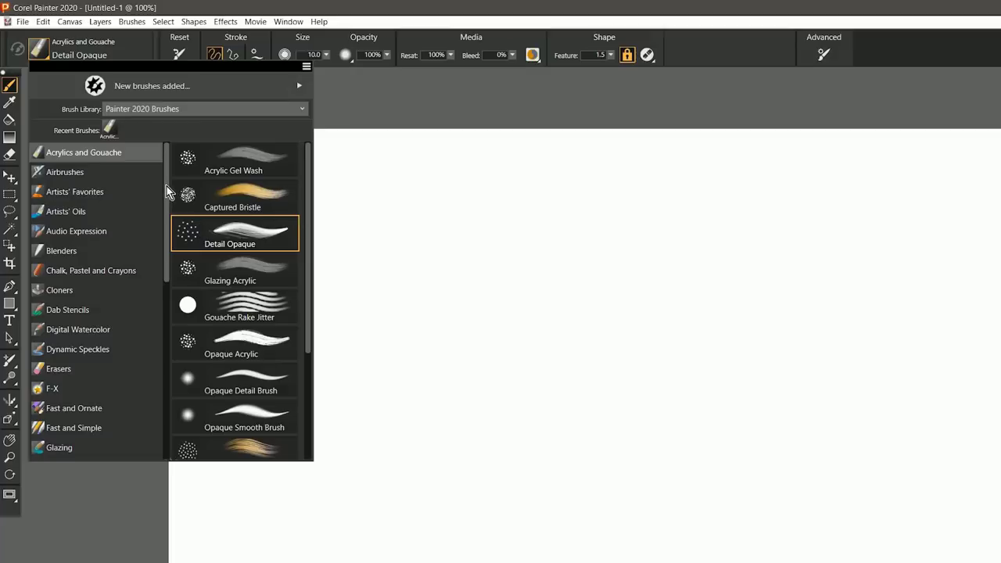
# Choose the Particles category, making Flow Aurora the current brush, and browse its variants
pyautogui.moveTo(167, 186); pyautogui.dragTo(167, 332)
pyautogui.click(60, 290)
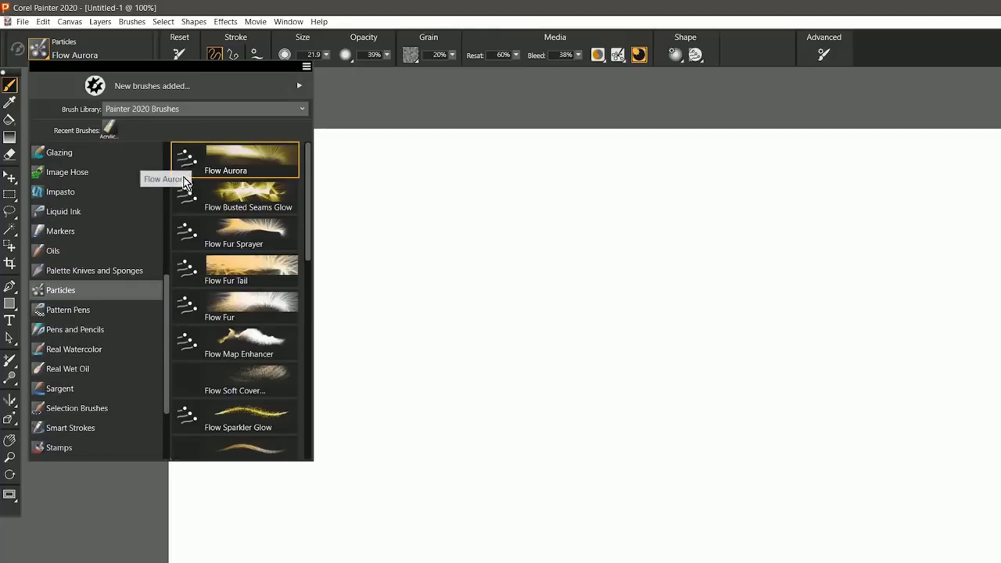
pyautogui.moveTo(306, 202); pyautogui.dragTo(304, 312)
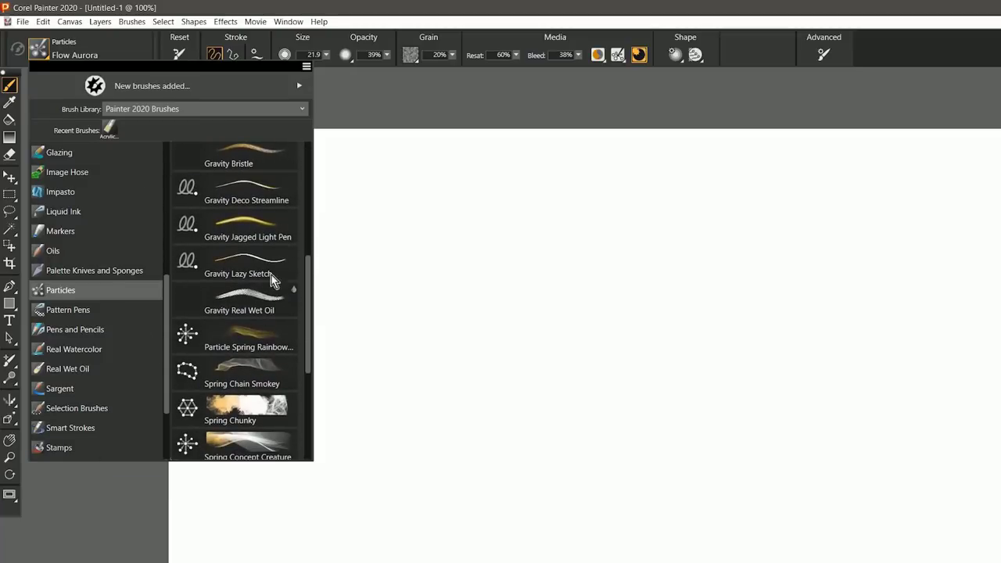
# Open Brush Selector Panel (Compact) and Panel (Full View) from the Window menu
pyautogui.click(291, 23)
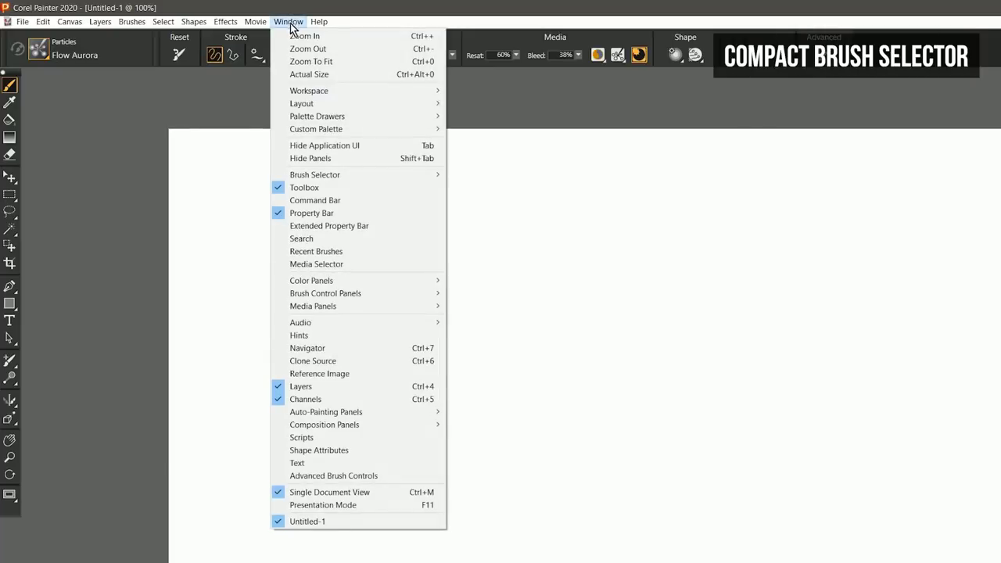
pyautogui.moveTo(331, 173)
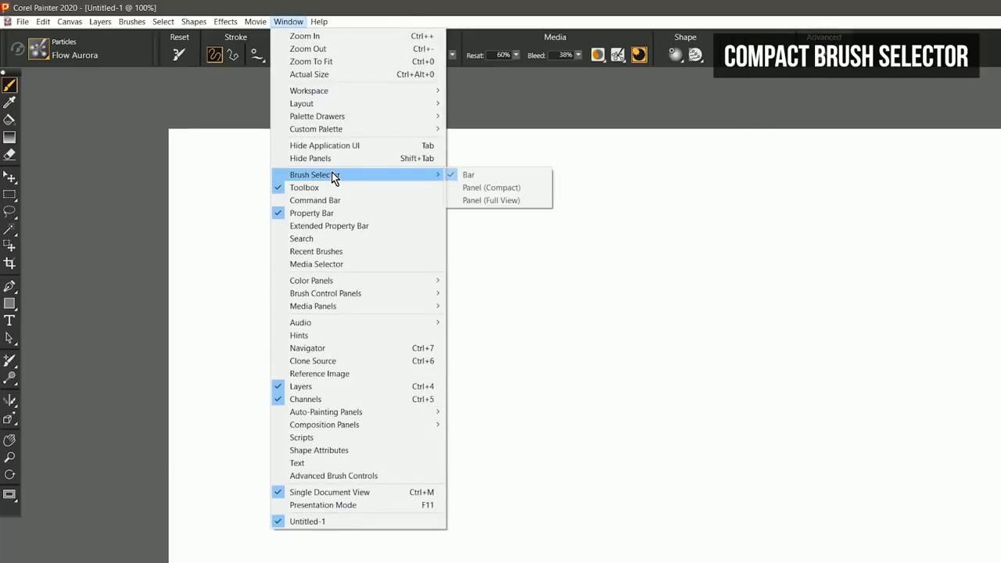
pyautogui.click(510, 188)
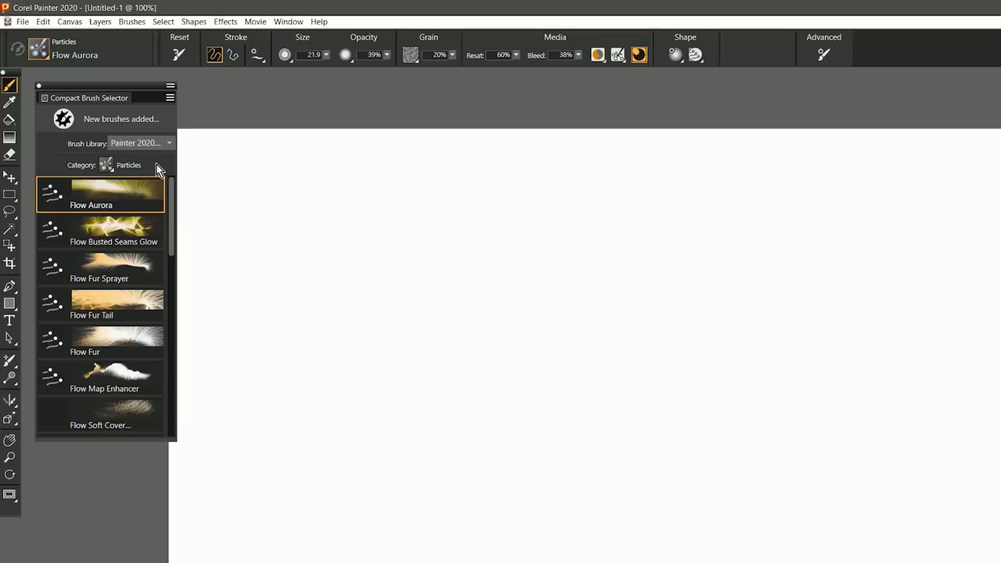
pyautogui.click(287, 21)
pyautogui.moveTo(376, 176)
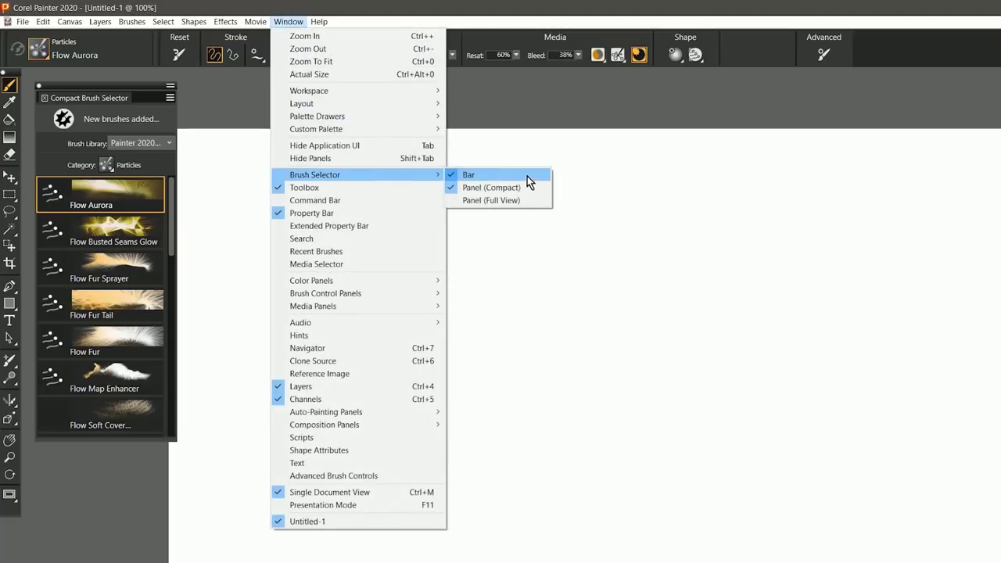
pyautogui.click(516, 203)
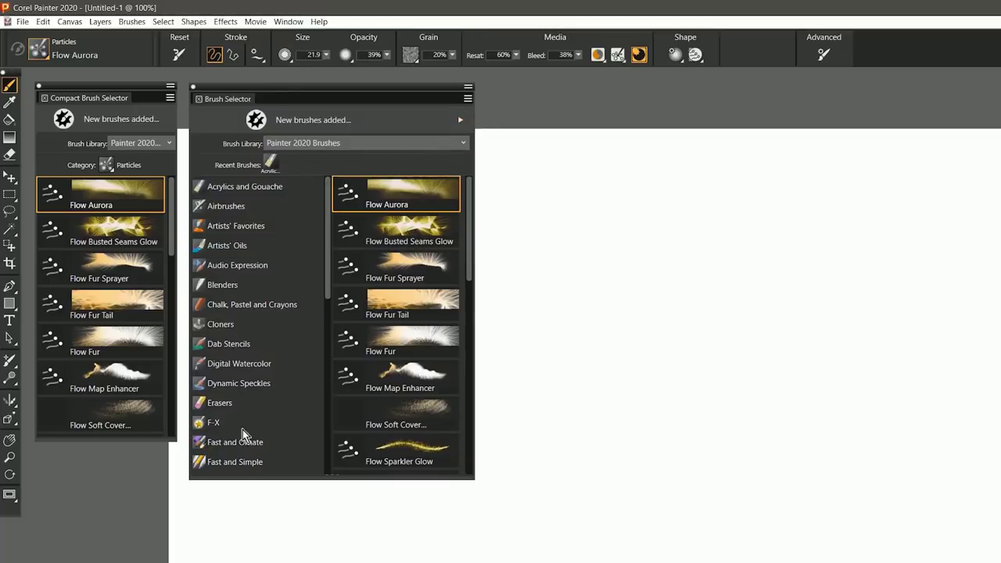
# Drag the full-view Brush Selector panel over the canvas
pyautogui.click(114, 166)
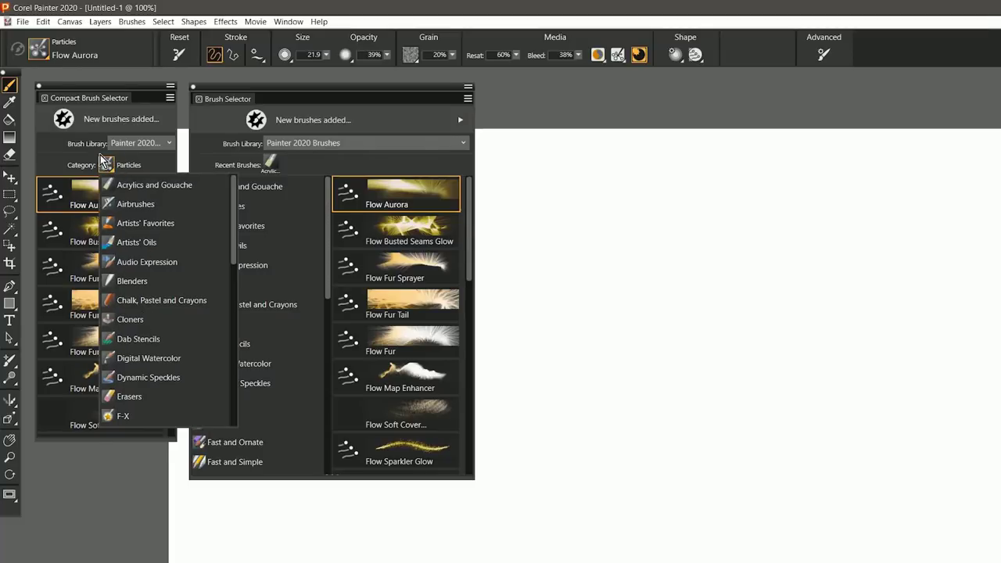
pyautogui.moveTo(270, 86); pyautogui.dragTo(573, 106)
pyautogui.moveTo(423, 78); pyautogui.dragTo(537, 66)
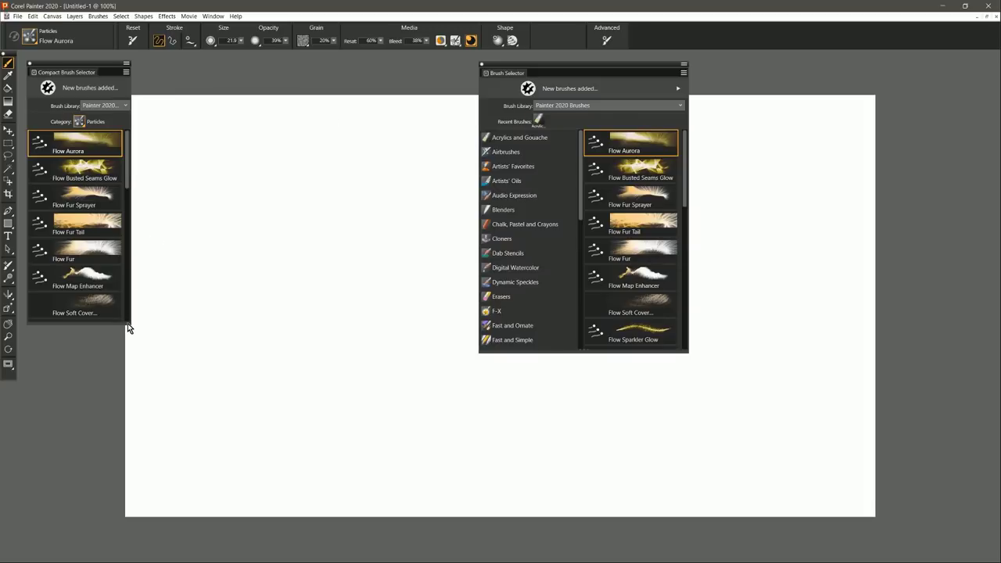
# Resize the Compact Brush Selector into a tall column listing Particles brushes down to Spring Chain Smokey
pyautogui.moveTo(129, 323)
pyautogui.mouseDown()
pyautogui.moveTo(250, 254)
pyautogui.moveTo(402, 140)
pyautogui.moveTo(531, 114)
pyautogui.moveTo(777, 94)
pyautogui.moveTo(758, 94)
pyautogui.mouseUp()
pyautogui.moveTo(506, 67)
pyautogui.mouseDown()
pyautogui.moveTo(491, 110)
pyautogui.moveTo(509, 378)
pyautogui.moveTo(492, 409)
pyautogui.moveTo(506, 214)
pyautogui.moveTo(500, 69)
pyautogui.moveTo(490, 69)
pyautogui.mouseUp()
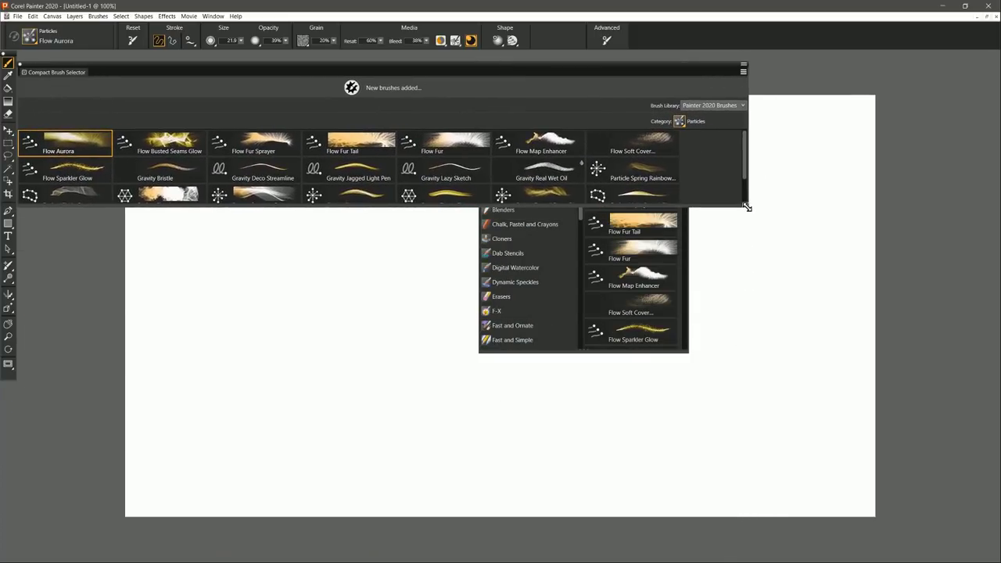
pyautogui.moveTo(746, 206)
pyautogui.mouseDown()
pyautogui.moveTo(558, 223)
pyautogui.moveTo(199, 443)
pyautogui.moveTo(138, 489)
pyautogui.moveTo(112, 535)
pyautogui.mouseUp()
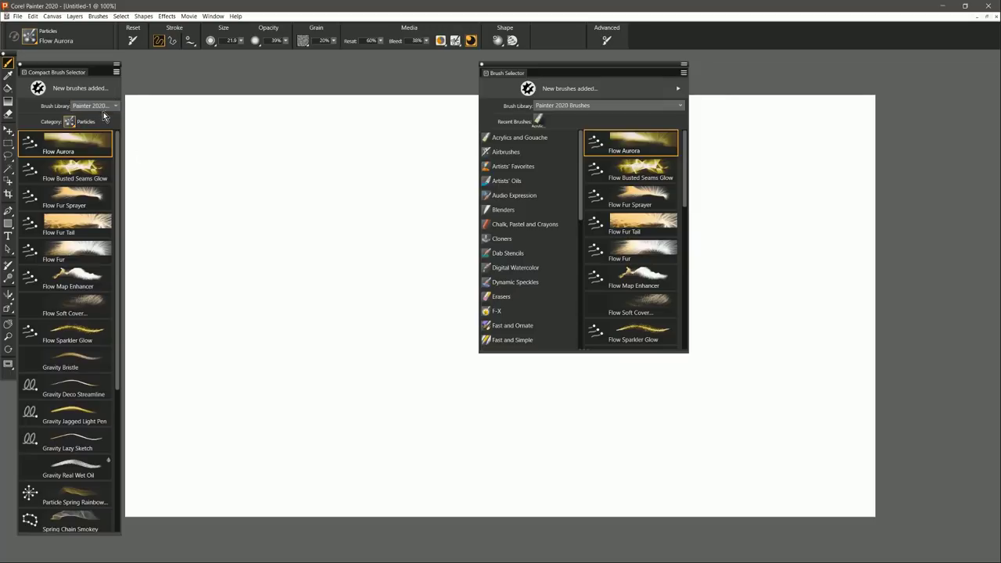
# Turn off Show Brush Library Selector and Show Brush Pack Promotions in the compact selector
pyautogui.rightClick(104, 121)
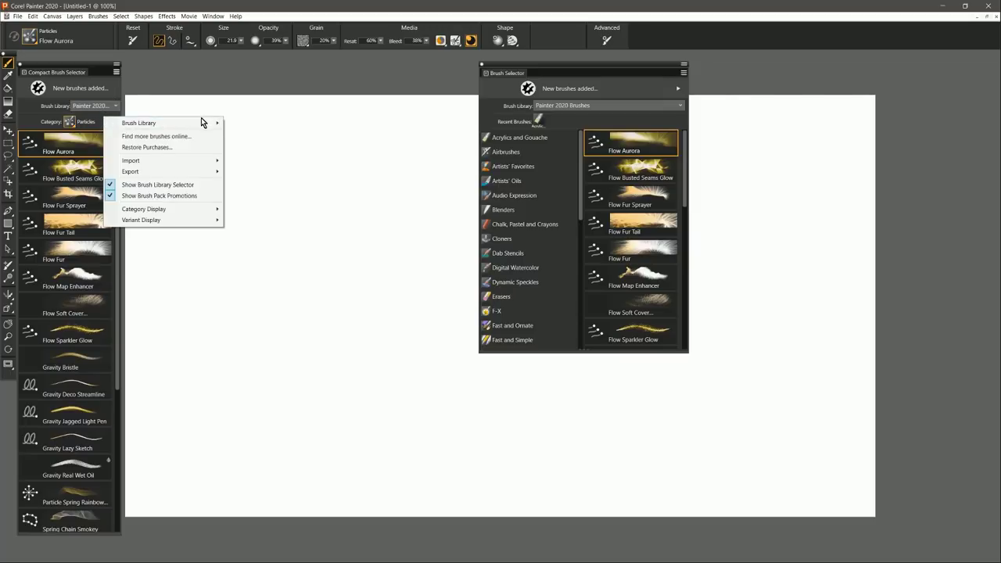
pyautogui.click(196, 185)
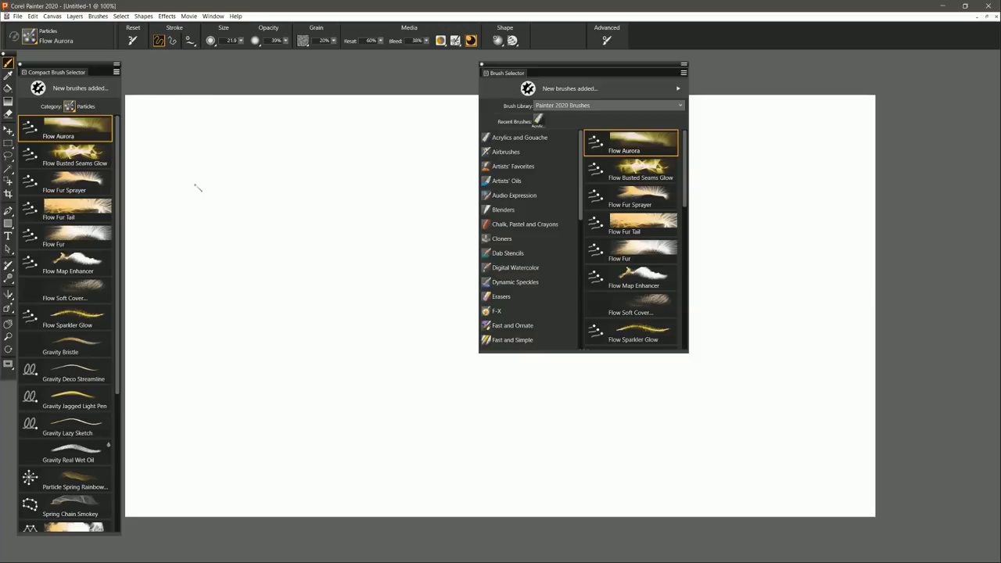
pyautogui.rightClick(107, 104)
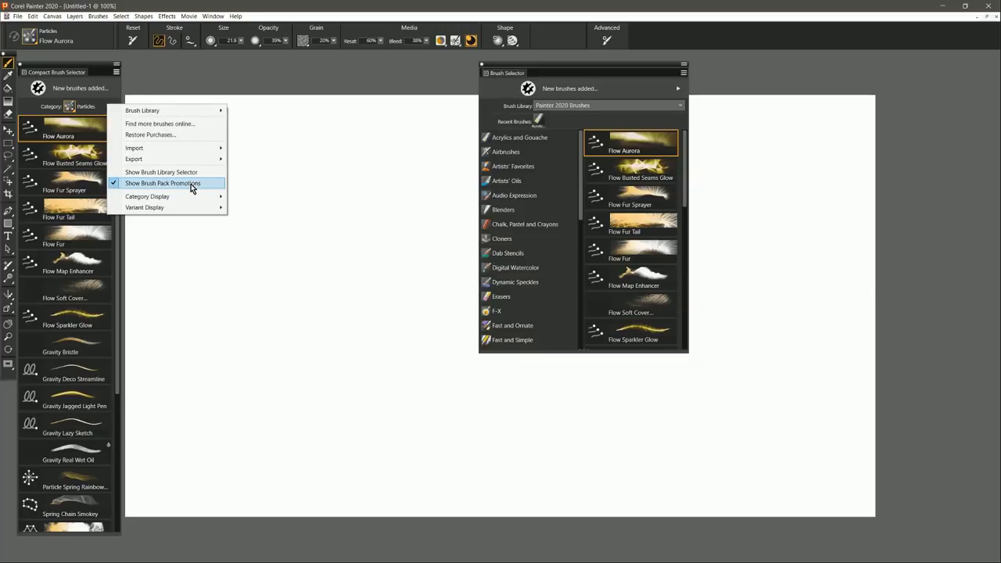
pyautogui.click(188, 183)
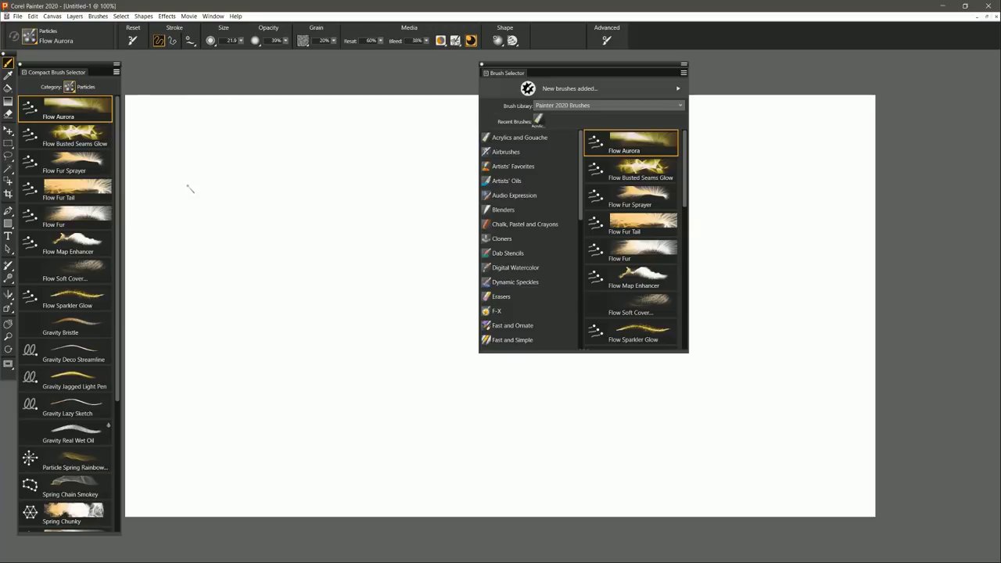
# Try Show List, then set the compact selector's variant display to Show Dab Preview
pyautogui.click(116, 71)
pyautogui.moveTo(201, 176)
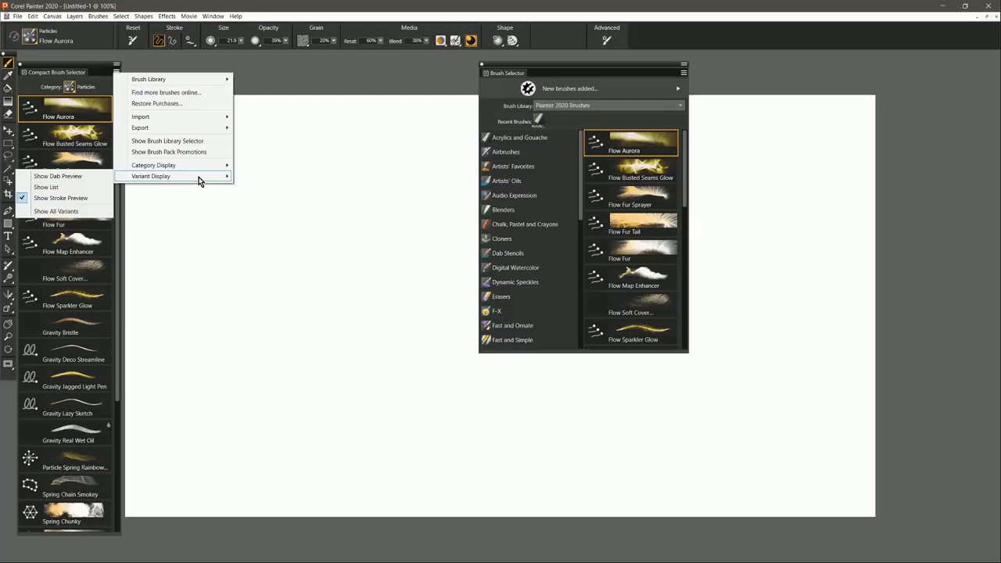
pyautogui.click(81, 187)
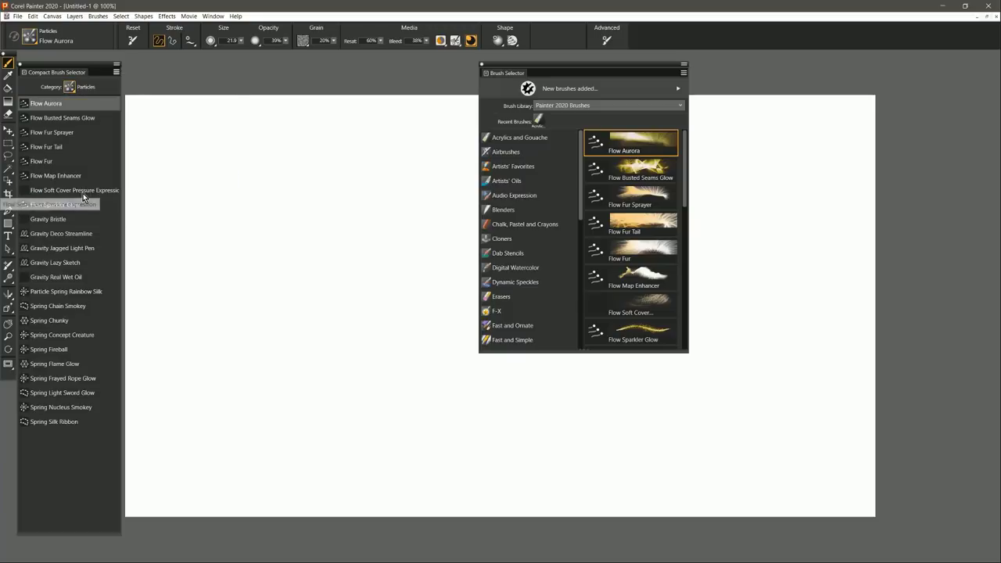
pyautogui.click(116, 71)
pyautogui.moveTo(201, 177)
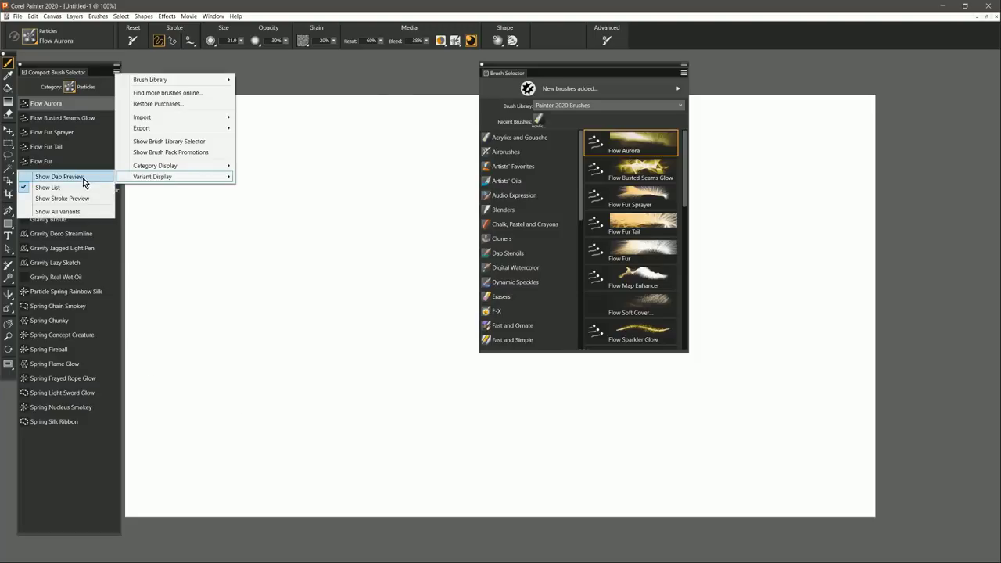
pyautogui.click(79, 178)
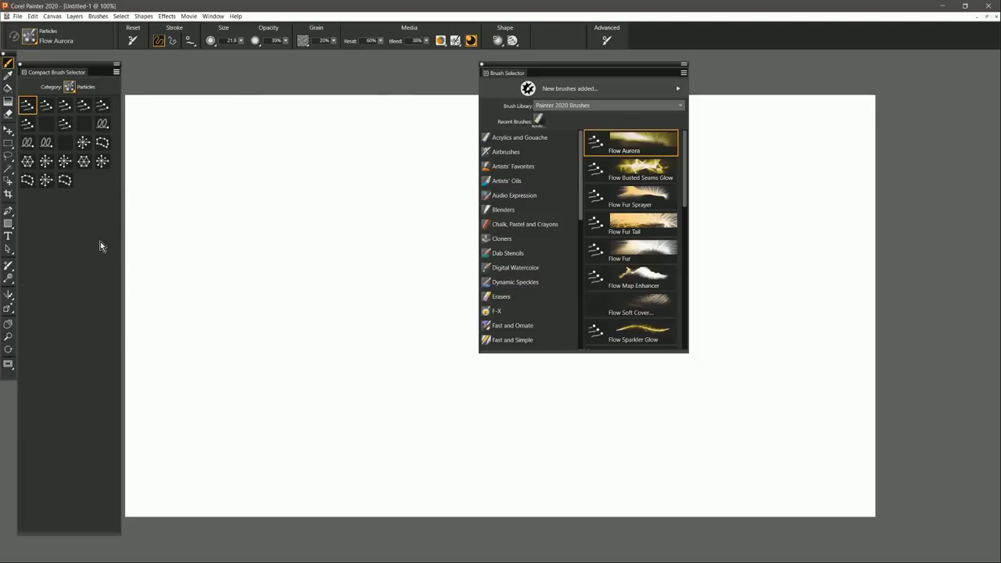
# Shorten the compact panel, pick Dab Stencils (Flow Map - Chalk), and dock the full-view selector below
pyautogui.moveTo(119, 533); pyautogui.dragTo(108, 191)
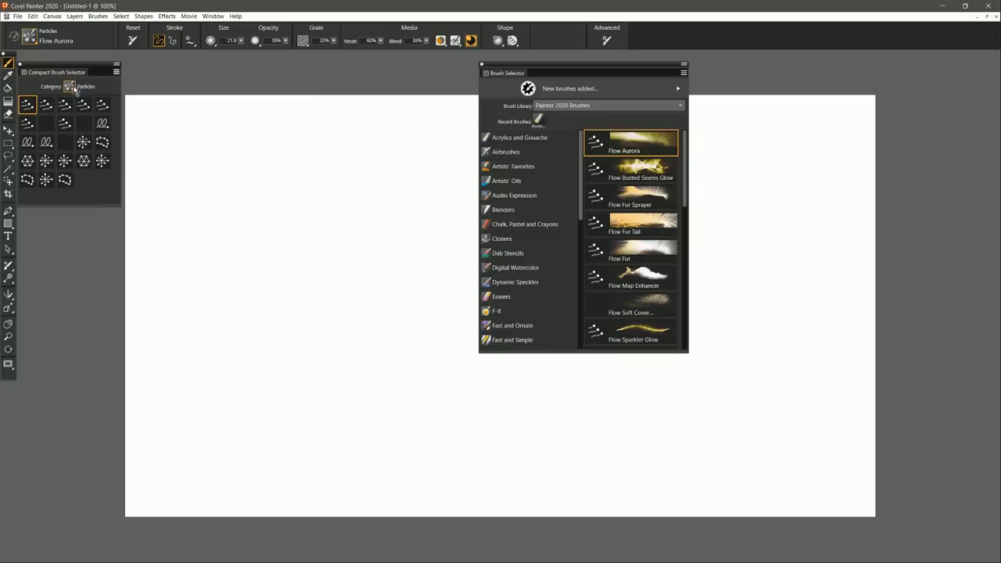
pyautogui.moveTo(74, 88); pyautogui.dragTo(68, 160)
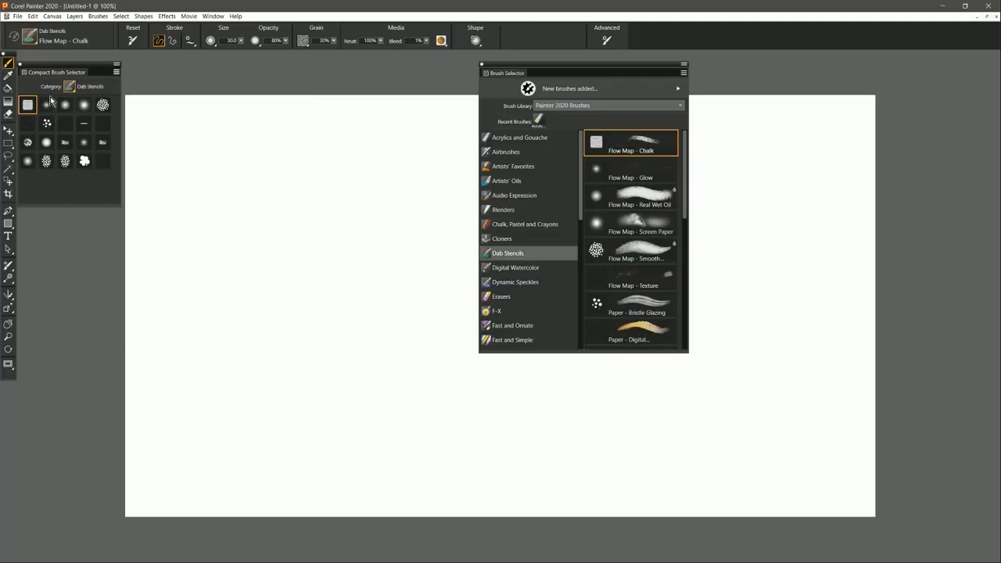
pyautogui.moveTo(509, 68)
pyautogui.mouseDown()
pyautogui.moveTo(176, 70)
pyautogui.moveTo(155, 175)
pyautogui.moveTo(109, 217)
pyautogui.moveTo(118, 214)
pyautogui.mouseUp()
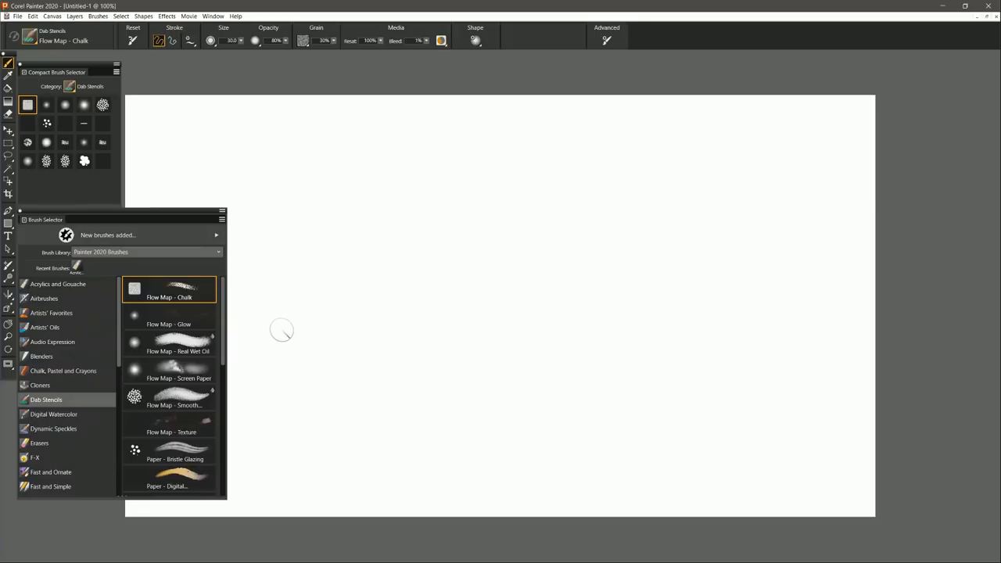
pyautogui.rightClick(105, 86)
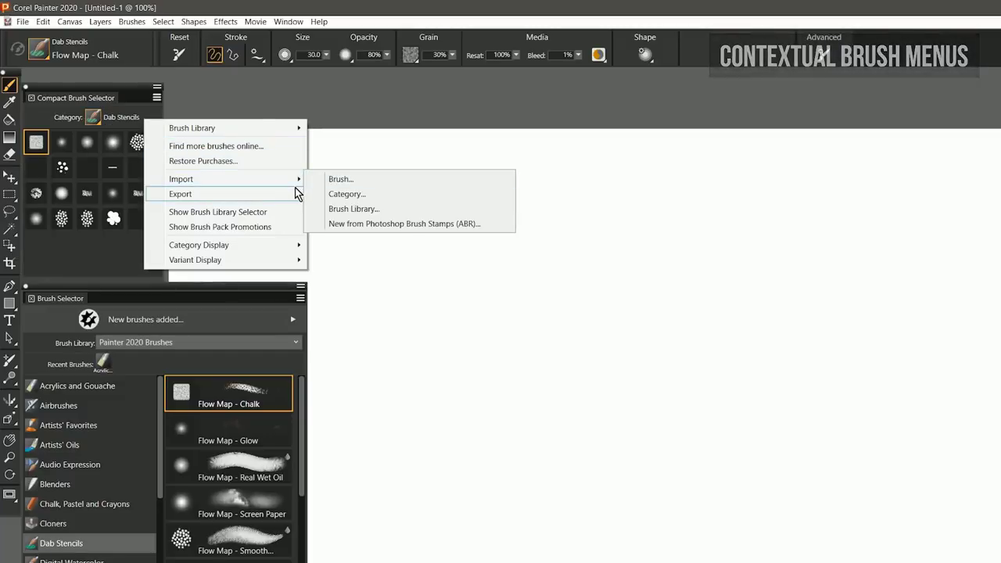
pyautogui.moveTo(295, 191)
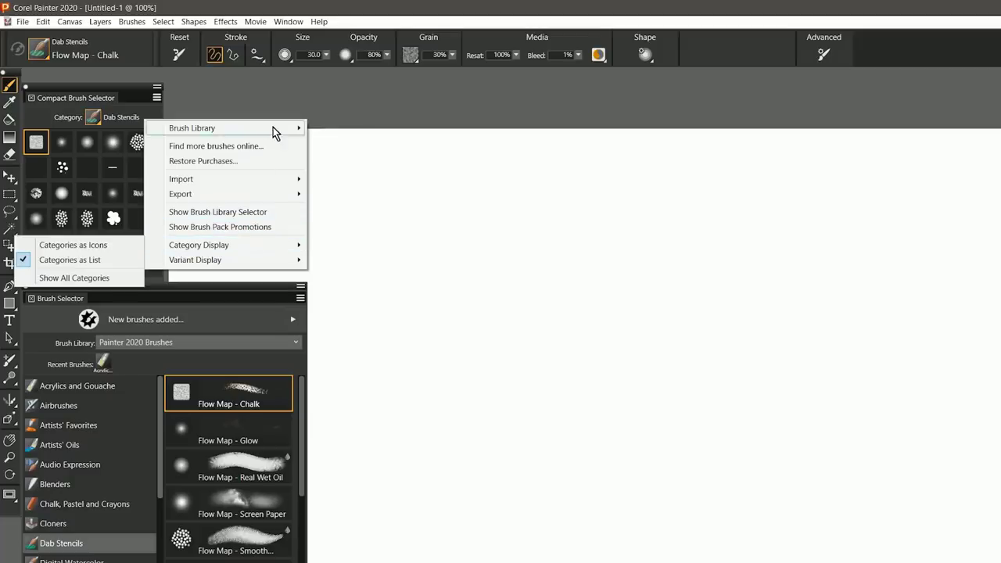
pyautogui.click(336, 115)
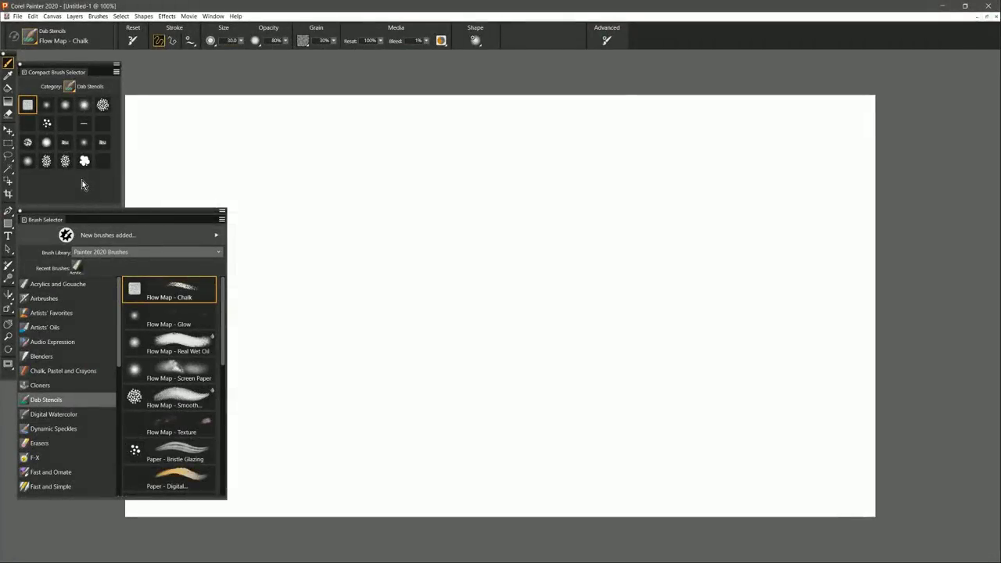